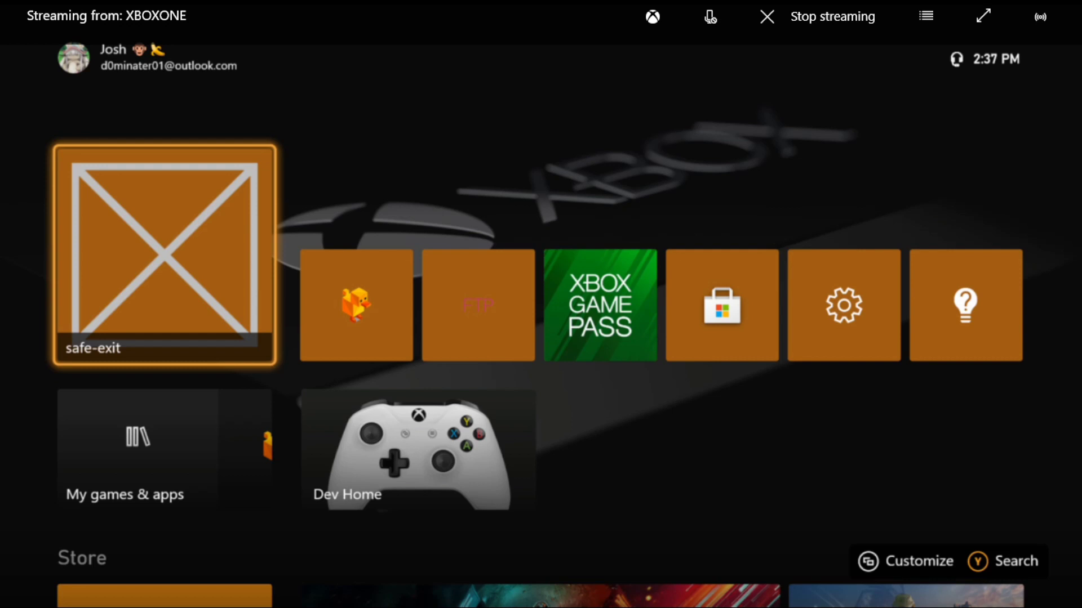
Trigger Leave Dev Mode from Dev Home Quick actions, then choose Cancel in the confirmation.
key("Down")
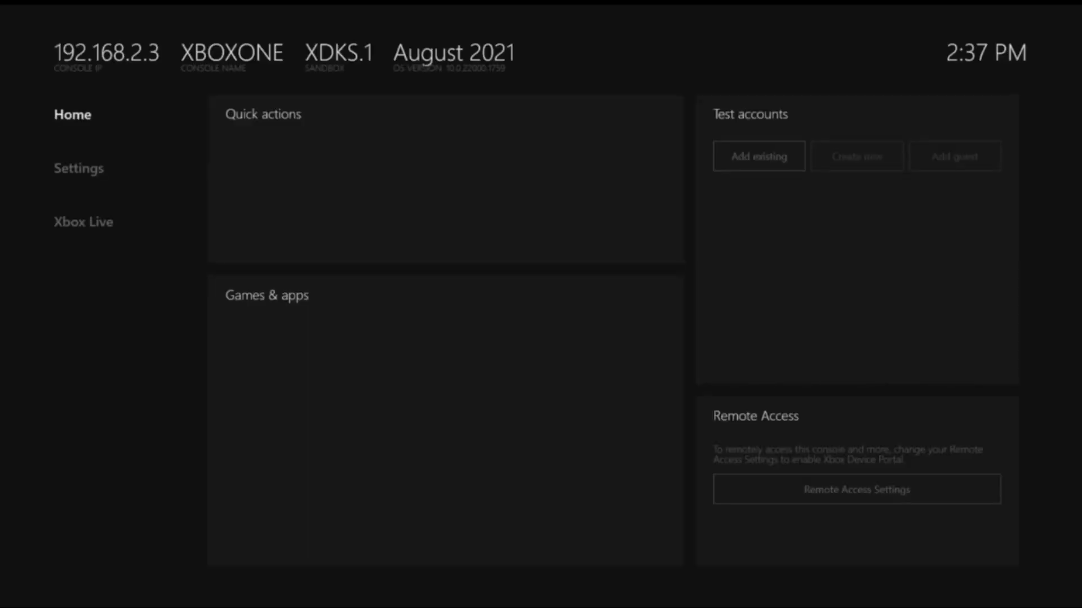
key("Down")
key("Down")
key("Right")
key("Down")
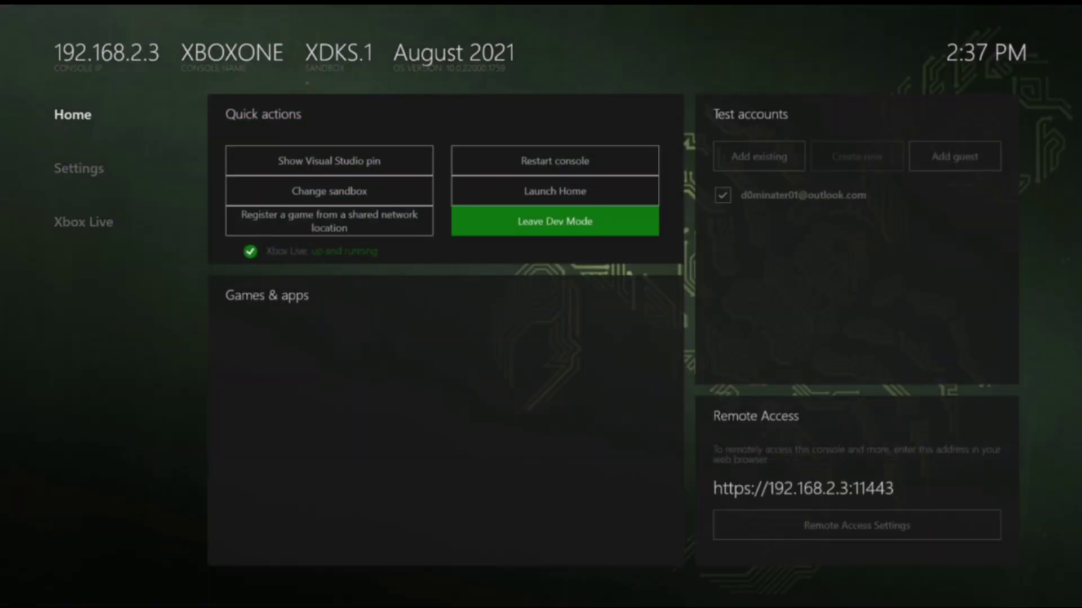
key("Return")
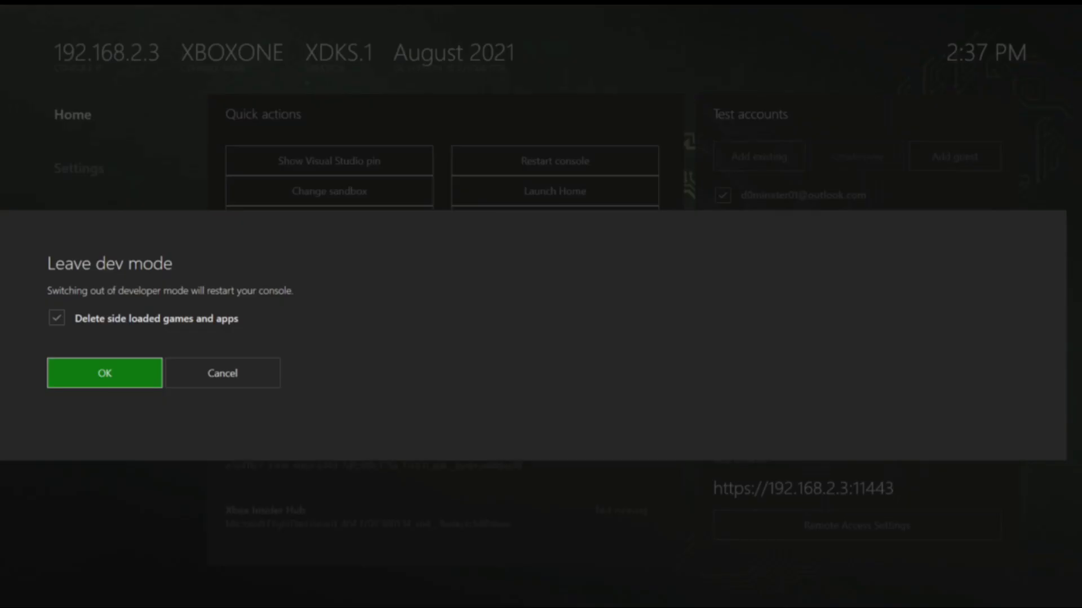
key("Right")
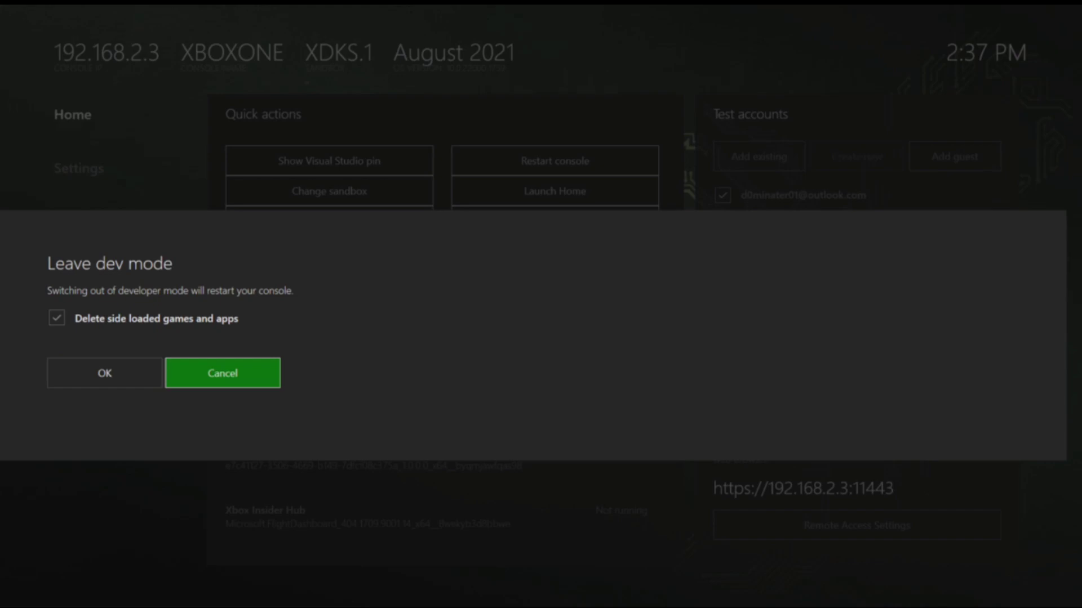
key("Return")
Go back to the dashboard home and put focus back on the safe-exit app tile.
key("Up")
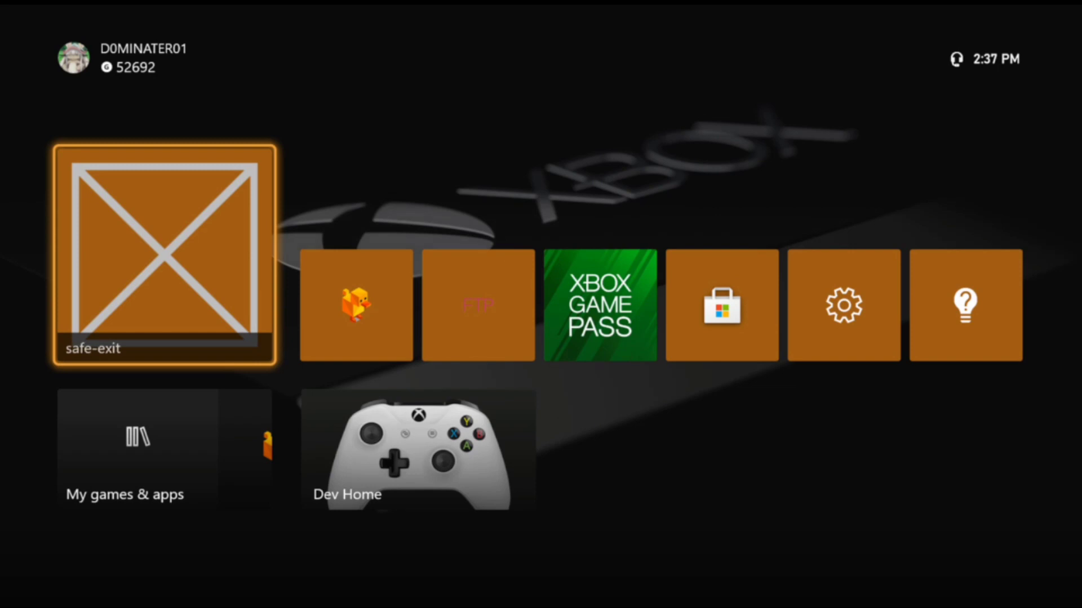
key("Down")
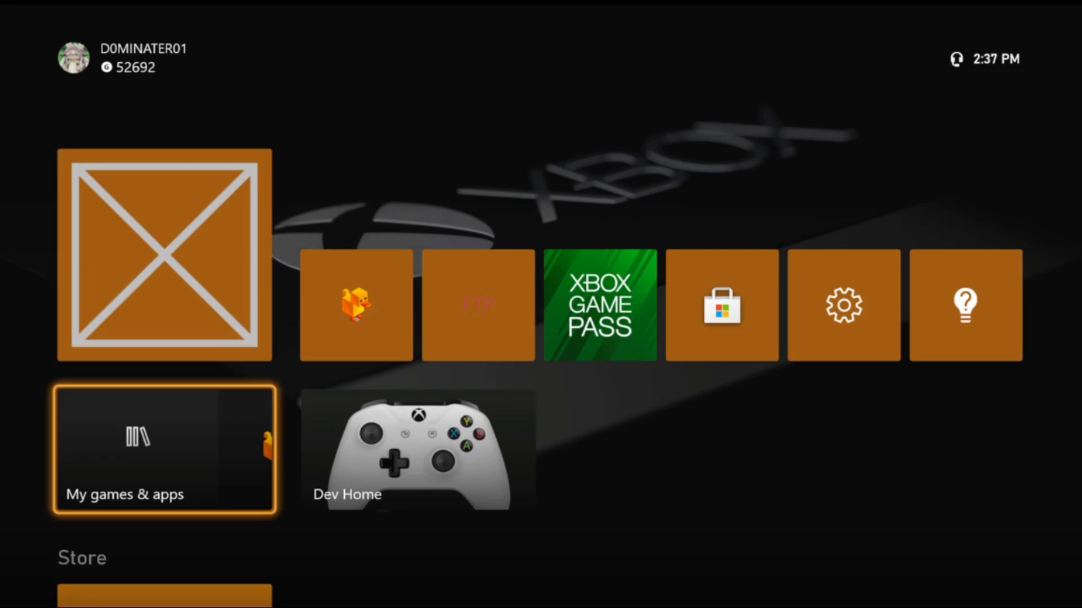
key("Up")
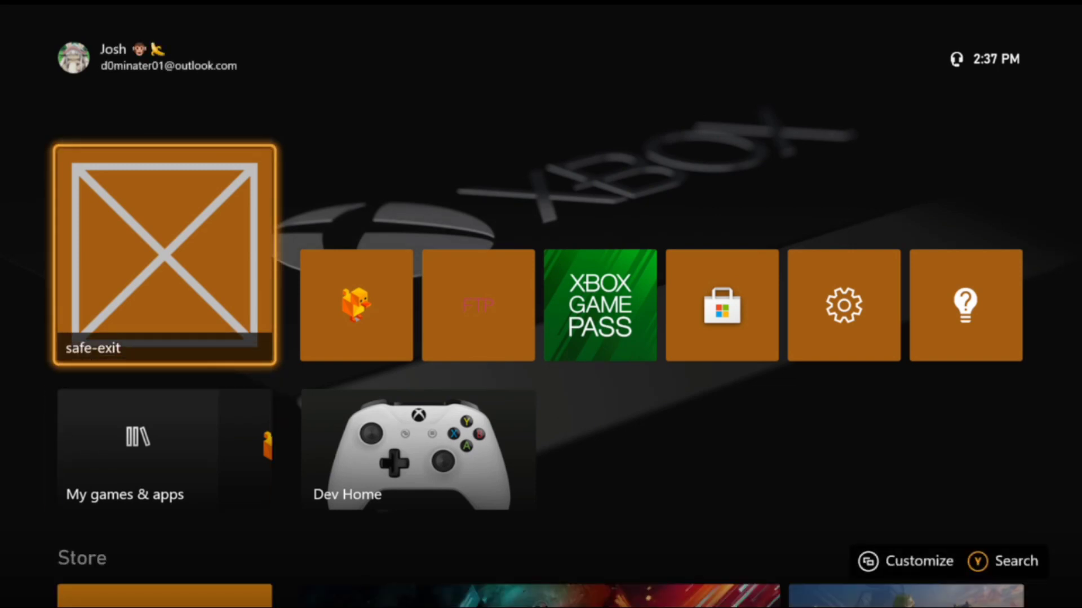